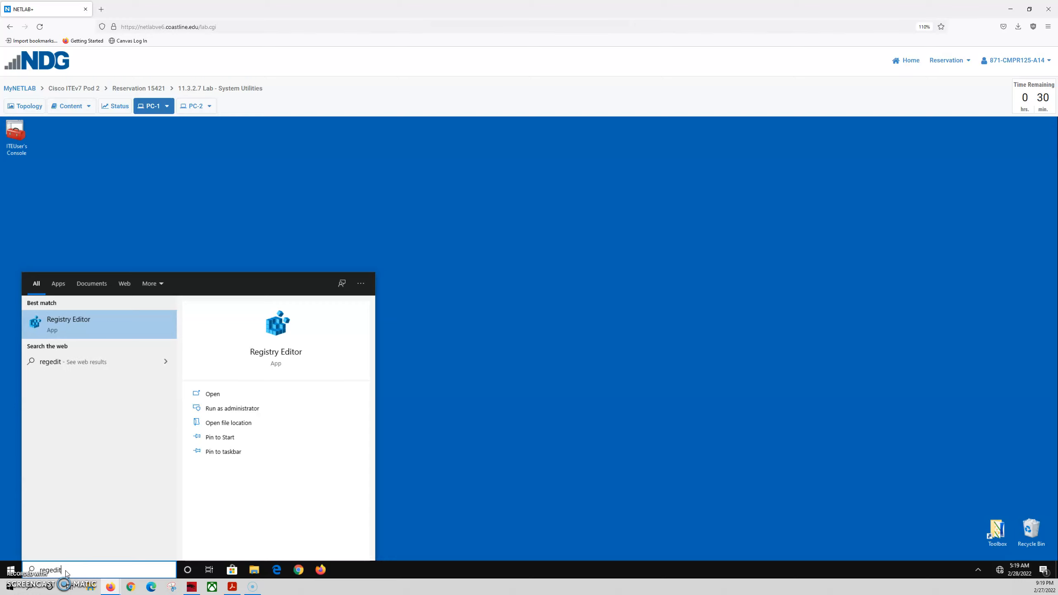
# - Open Registry Editor, allow it to make changes, and go to the HKEY_CURRENT_USER\Control Panel\Colors key
pyautogui.click(89, 330)
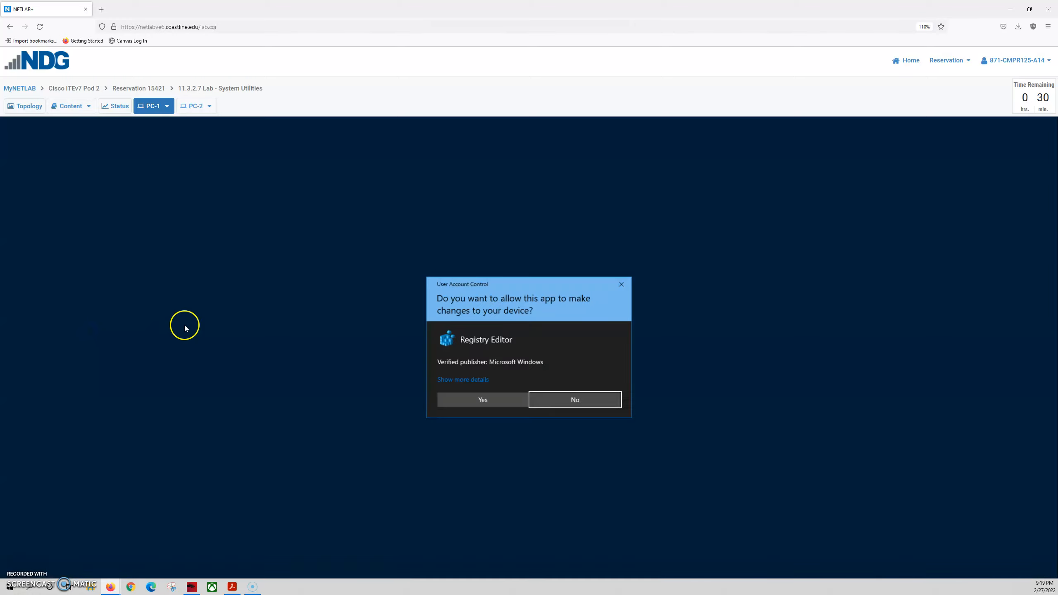
pyautogui.click(469, 396)
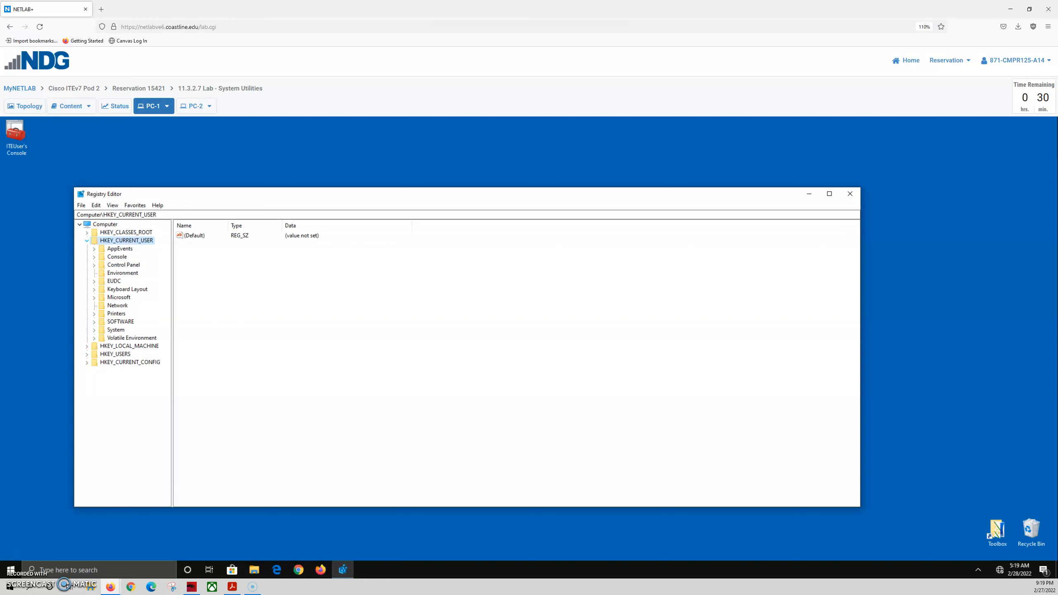
pyautogui.click(94, 265)
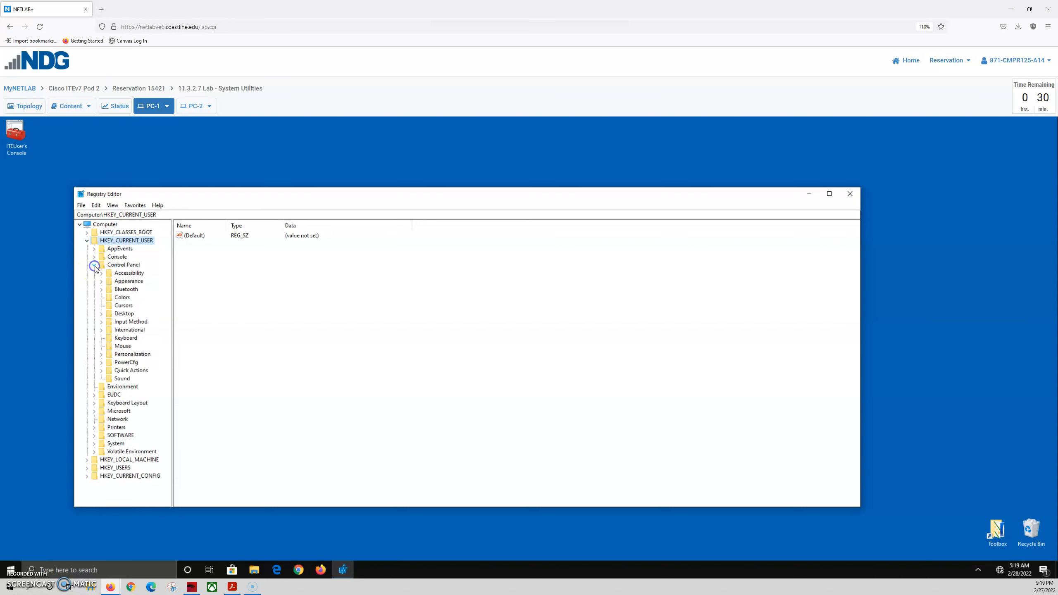
pyautogui.click(123, 296)
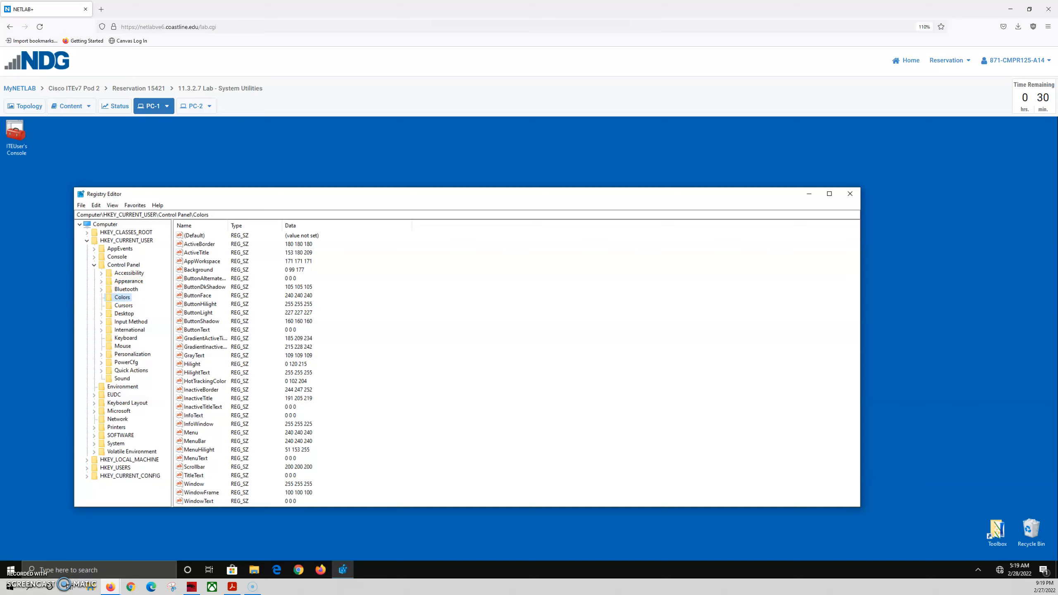
# - Inspect the data of the Background value in the Colors key without changing it
pyautogui.doubleClick(211, 270)
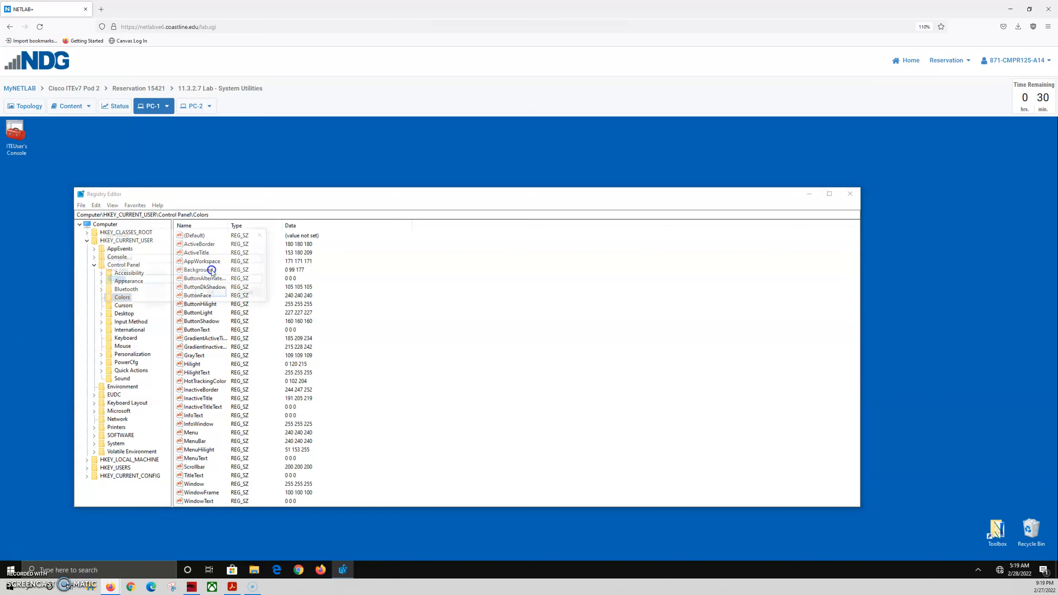
pyautogui.click(253, 294)
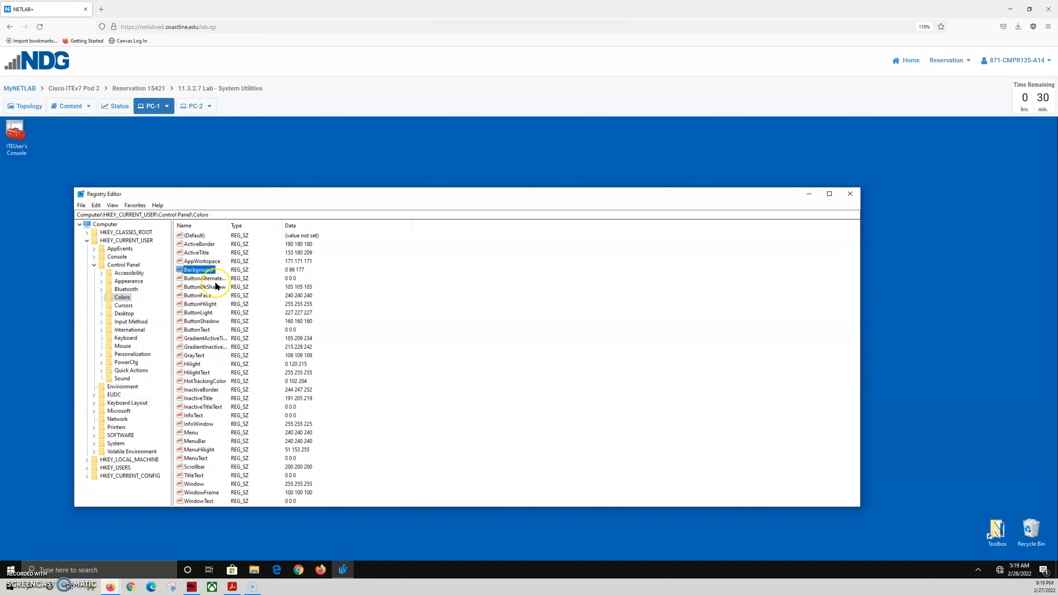
pyautogui.click(287, 271)
pyautogui.moveTo(286, 270); pyautogui.dragTo(308, 278)
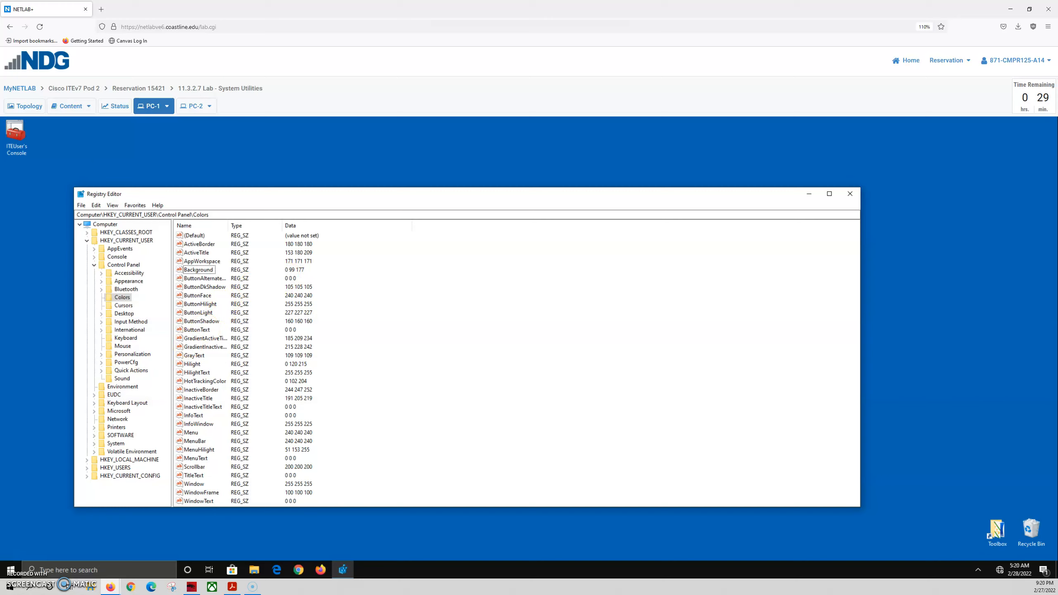
# - Export the Colors key to the Desktop as a registration file named BlueBKG
pyautogui.rightClick(119, 299)
pyautogui.click(142, 361)
pyautogui.click(99, 278)
pyautogui.click(193, 379)
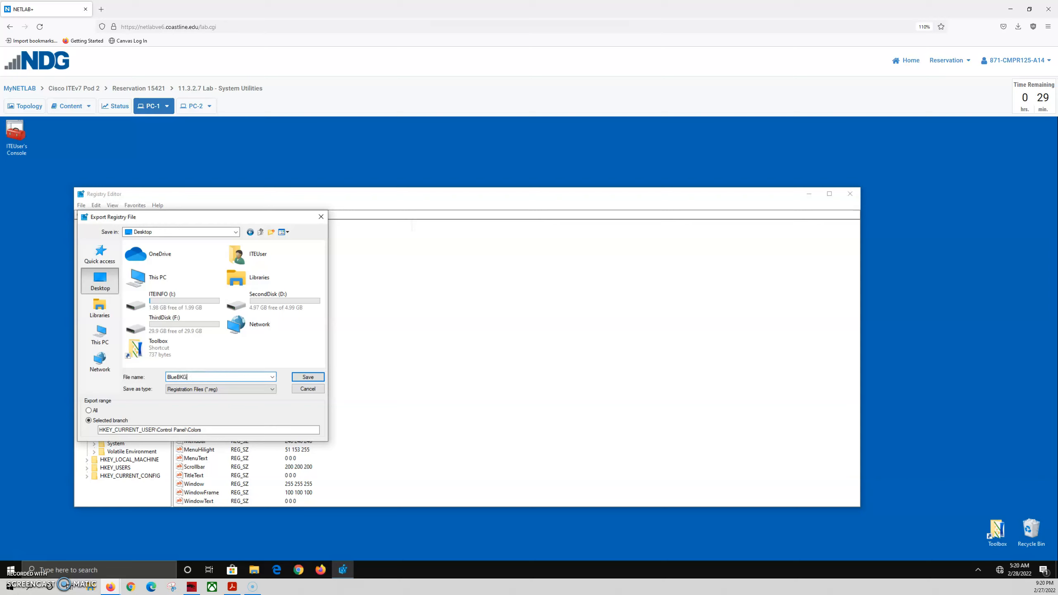
pyautogui.click(308, 377)
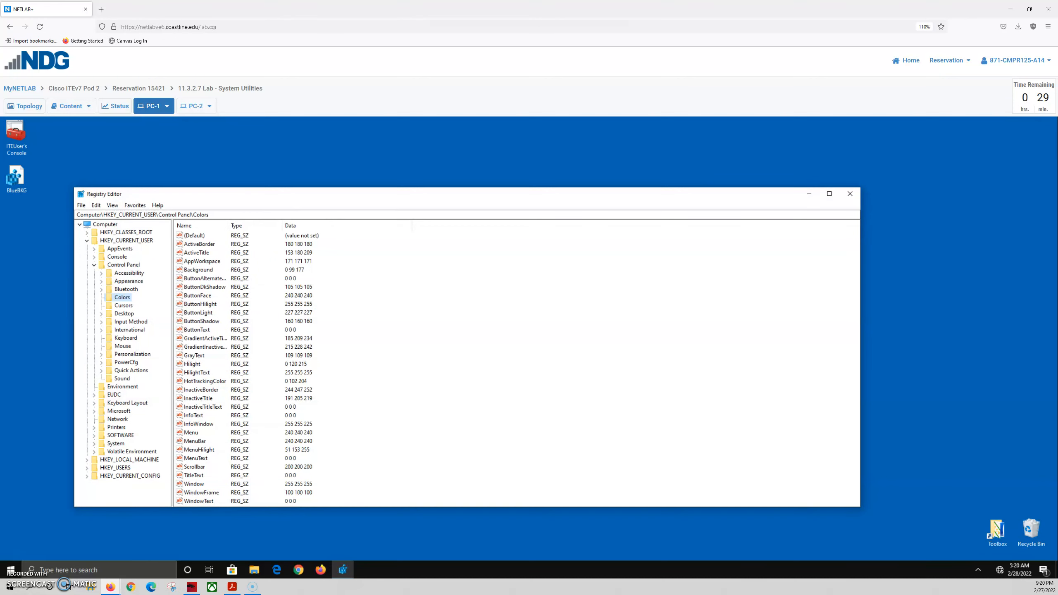
# - Open the exported BlueBKG file in Notepad, check its Background entry, and close it
pyautogui.click(18, 178)
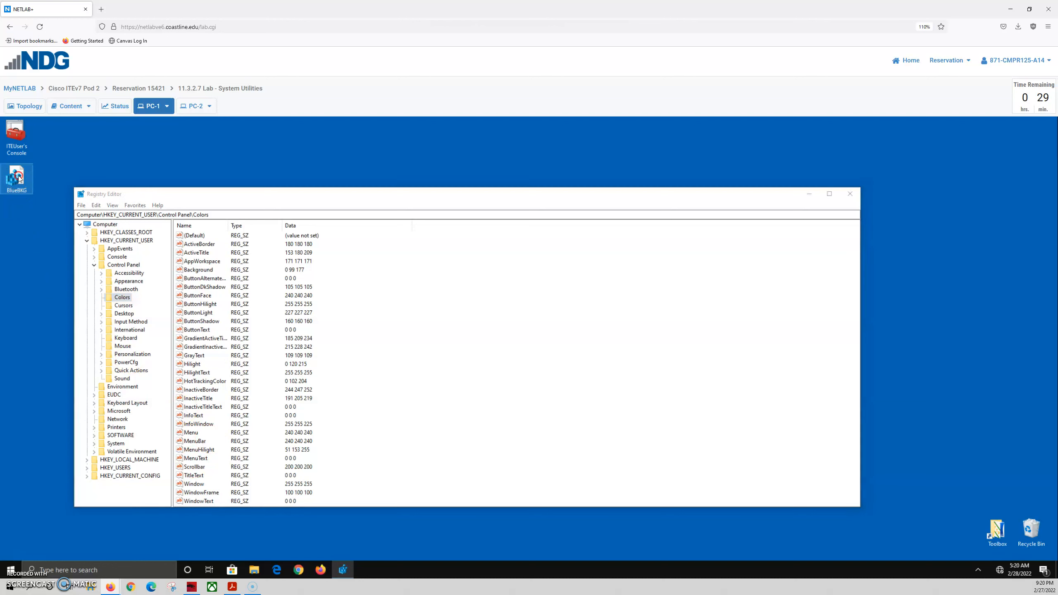
pyautogui.rightClick(18, 178)
pyautogui.click(62, 195)
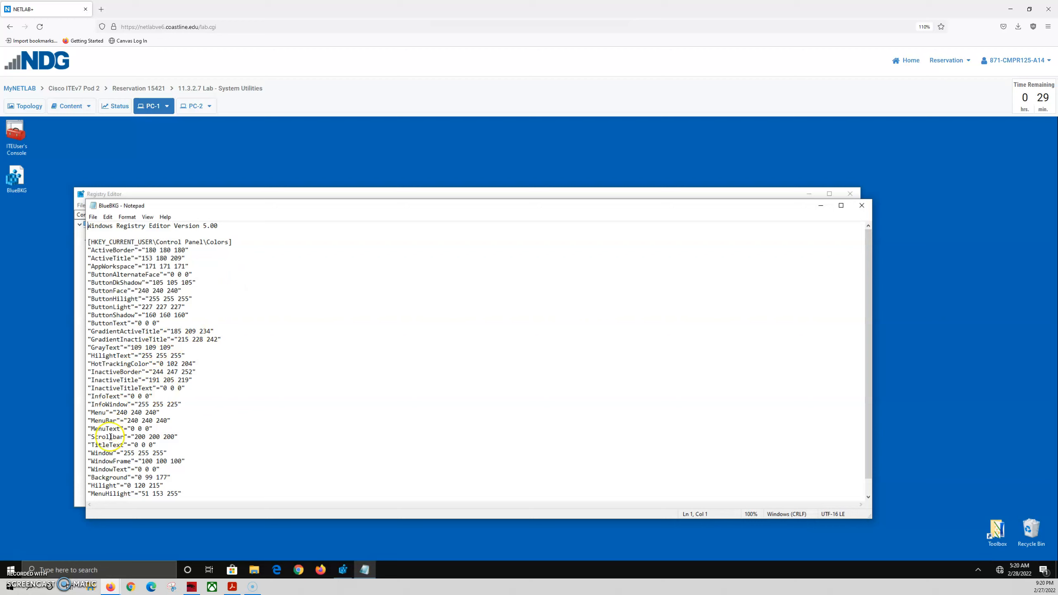
pyautogui.moveTo(139, 478); pyautogui.dragTo(161, 478)
pyautogui.click(862, 206)
# - Change the desktop's solid background color to red in the personalization settings and close them
pyautogui.rightClick(928, 193)
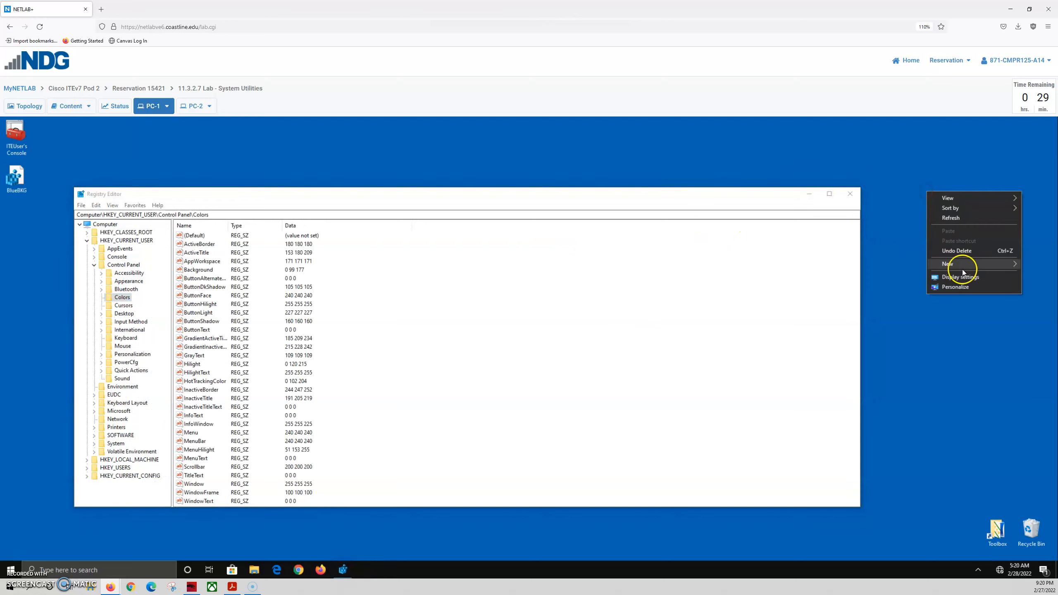
pyautogui.click(961, 287)
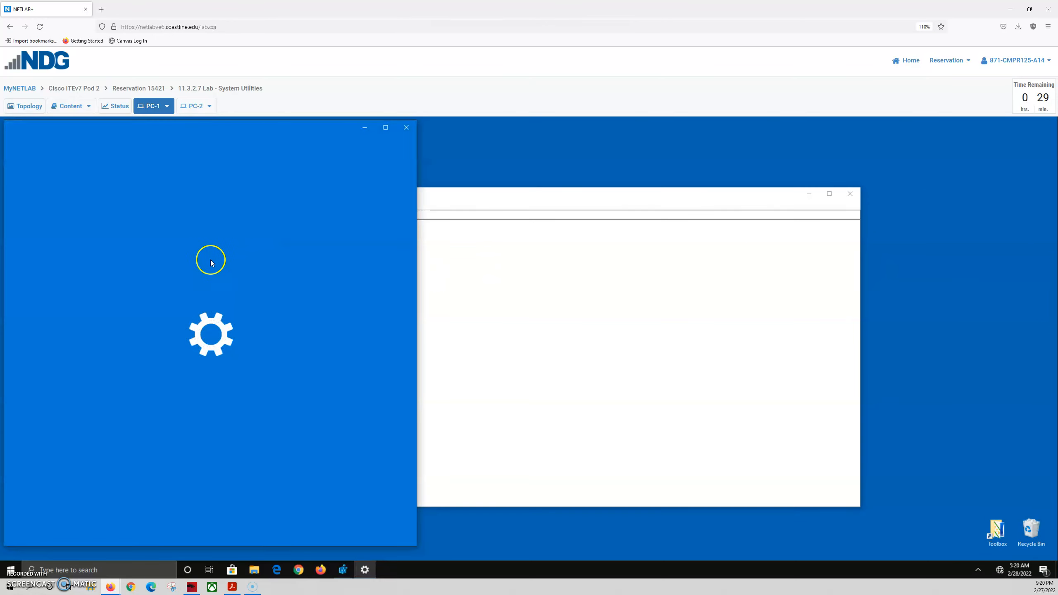
pyautogui.click(192, 326)
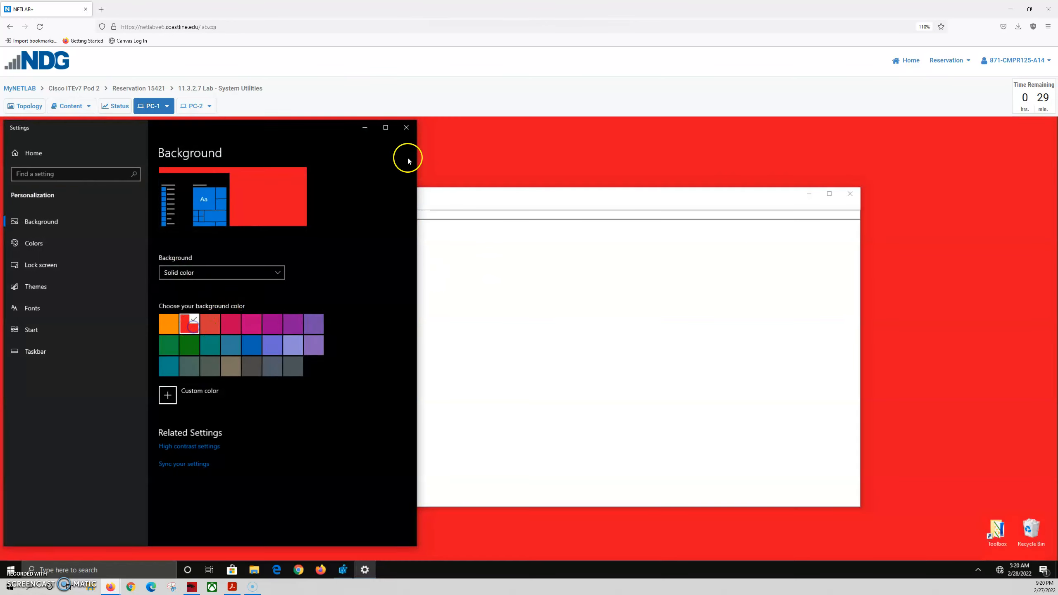
pyautogui.click(407, 129)
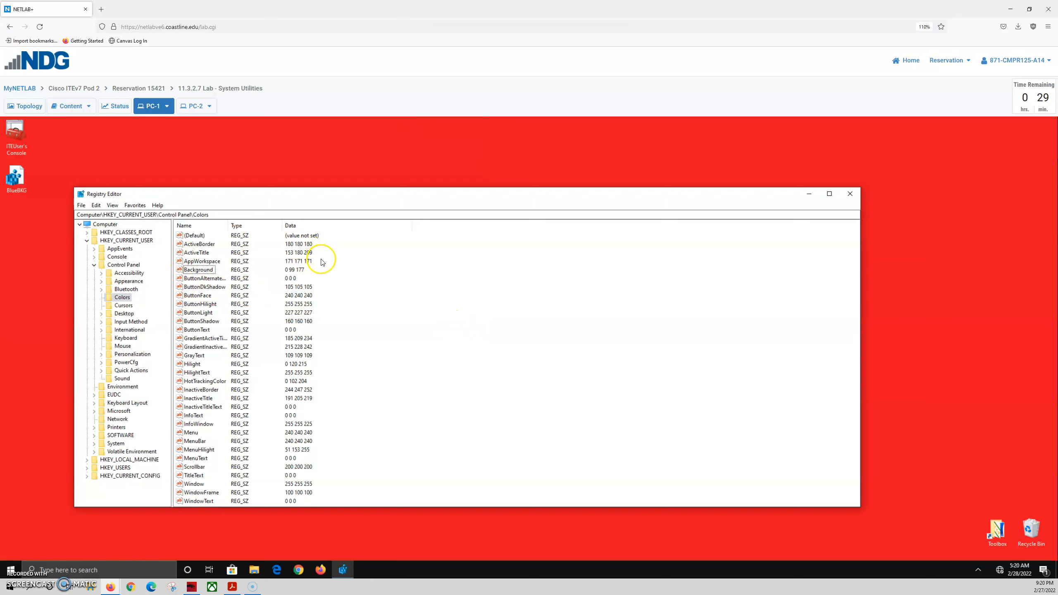
# - Refresh the registry view and examine the Background value in the Colors key
pyautogui.press('F5')
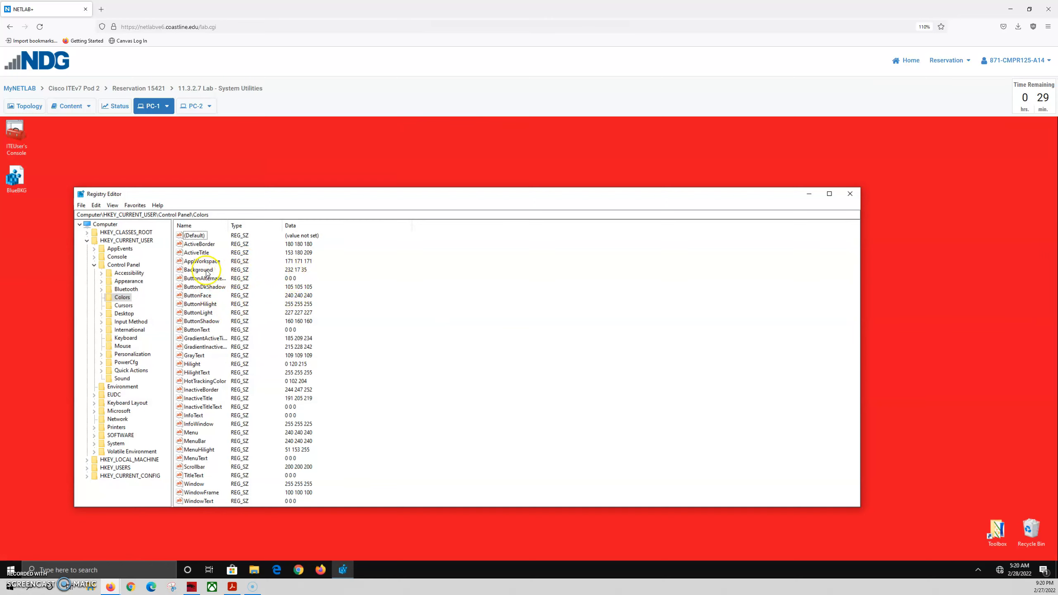
pyautogui.click(223, 271)
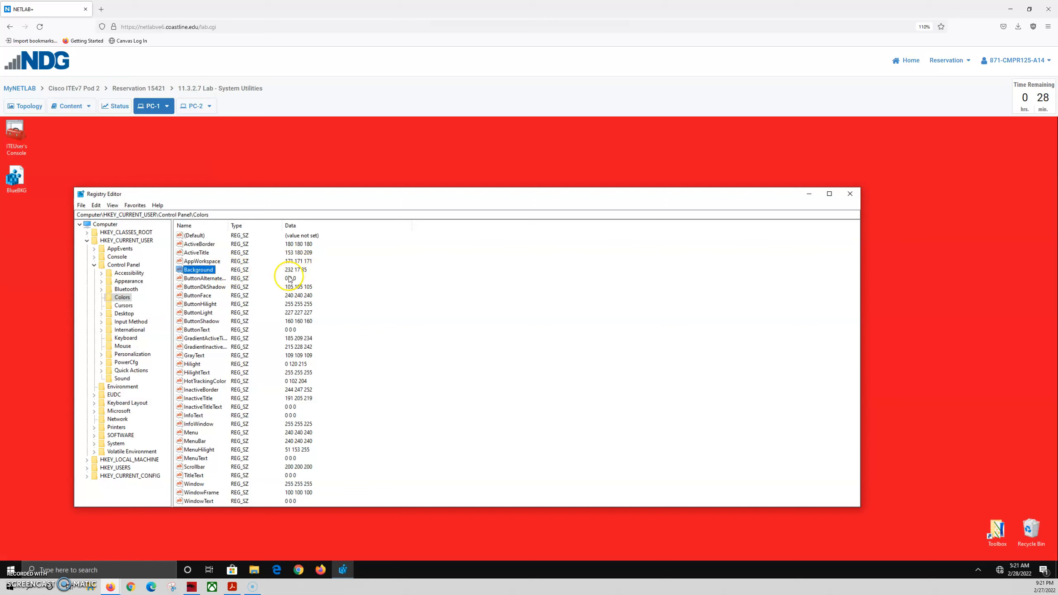
pyautogui.moveTo(281, 264); pyautogui.dragTo(312, 276)
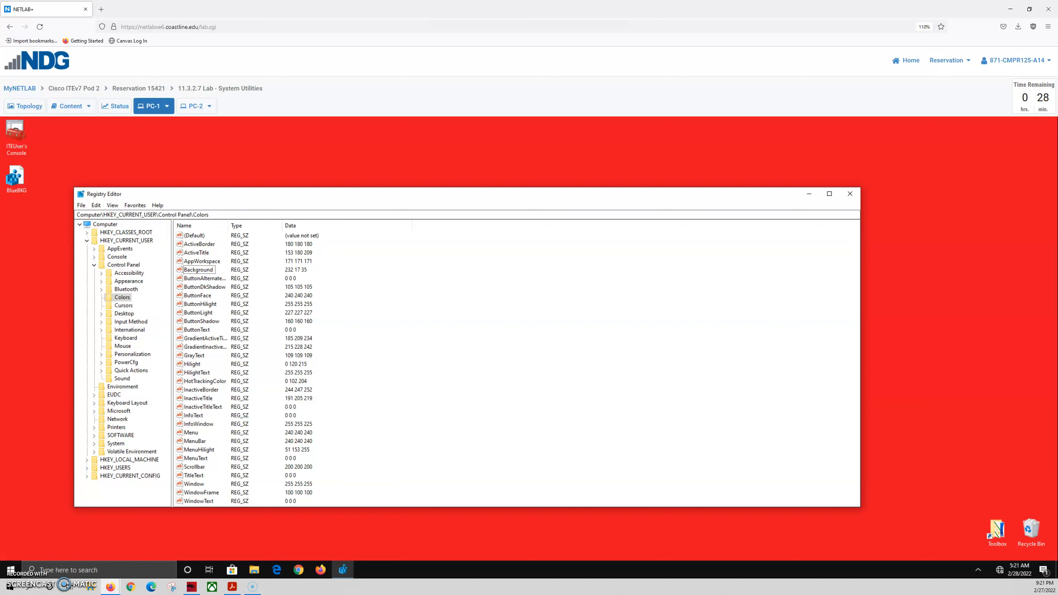
# - Open BlueBKG in Notepad, compare its Background entry with the Background value in the registry, and close the file
pyautogui.click(22, 179)
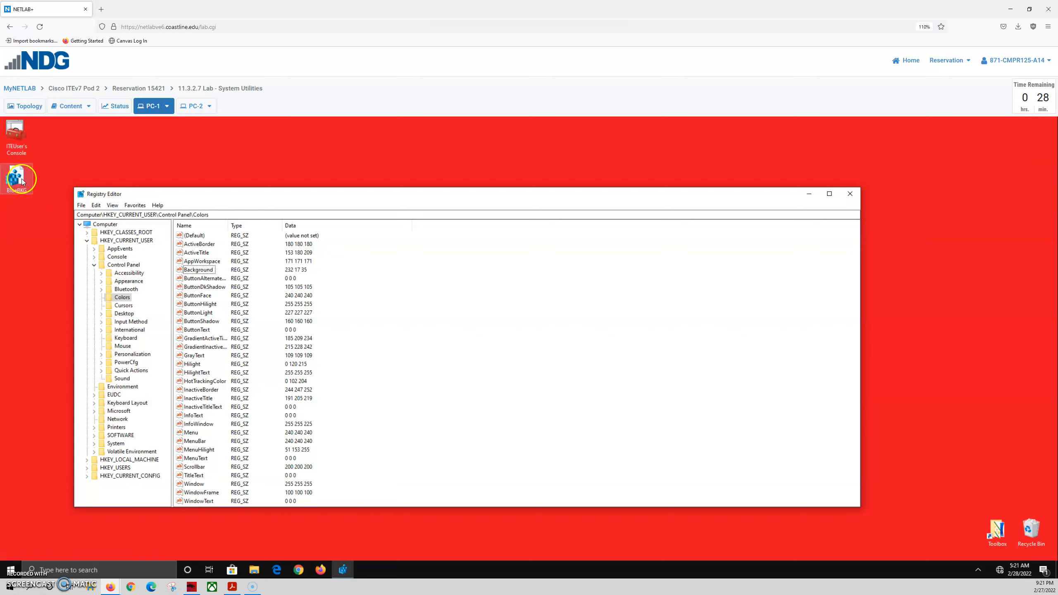
pyautogui.rightClick(22, 180)
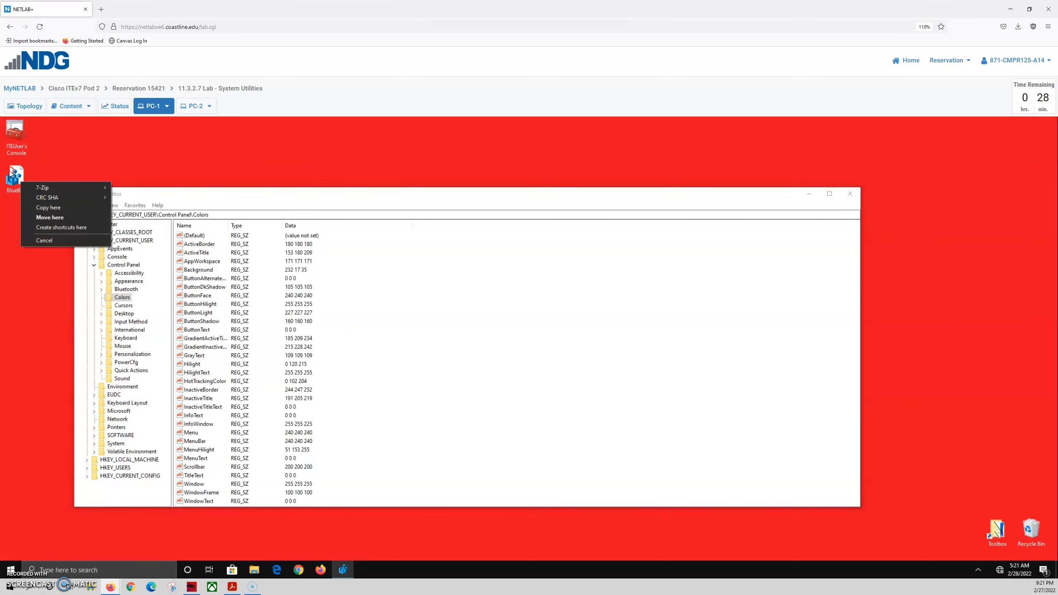
pyautogui.rightClick(11, 171)
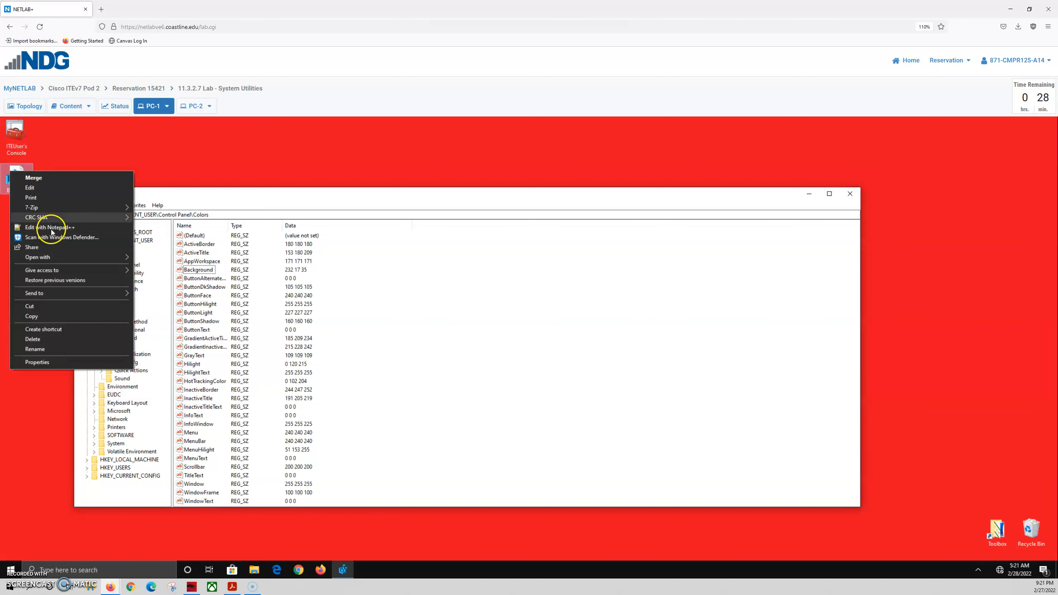
pyautogui.click(39, 189)
pyautogui.moveTo(324, 205); pyautogui.dragTo(578, 175)
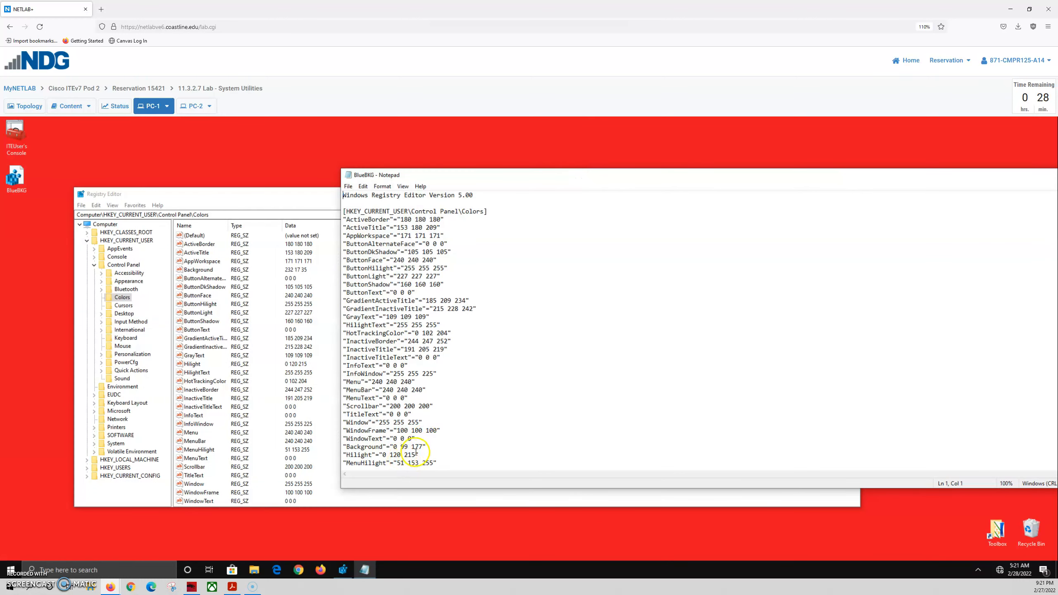
pyautogui.moveTo(393, 446); pyautogui.dragTo(423, 446)
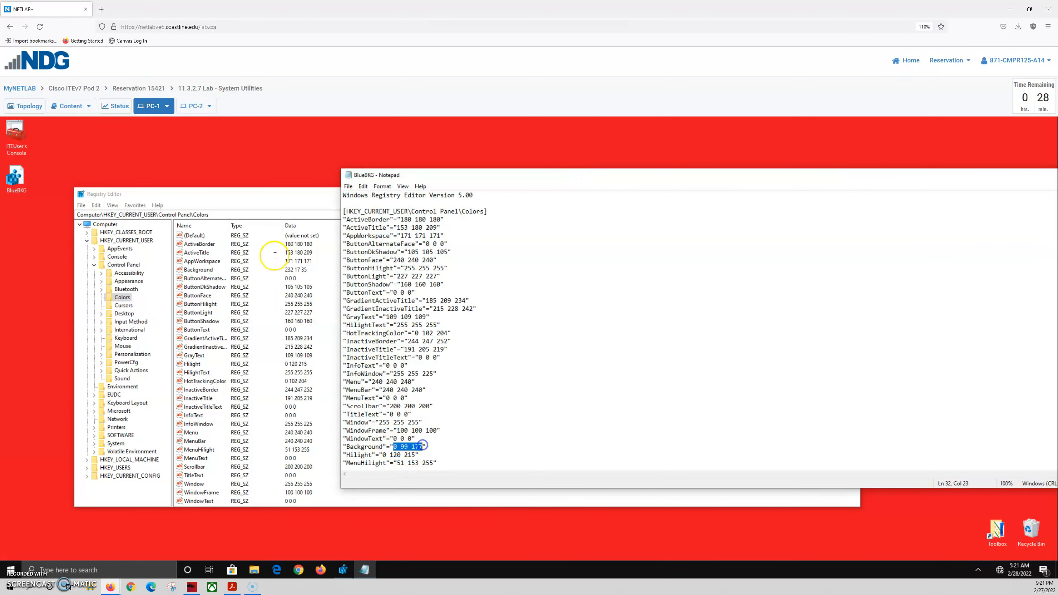
pyautogui.click(290, 271)
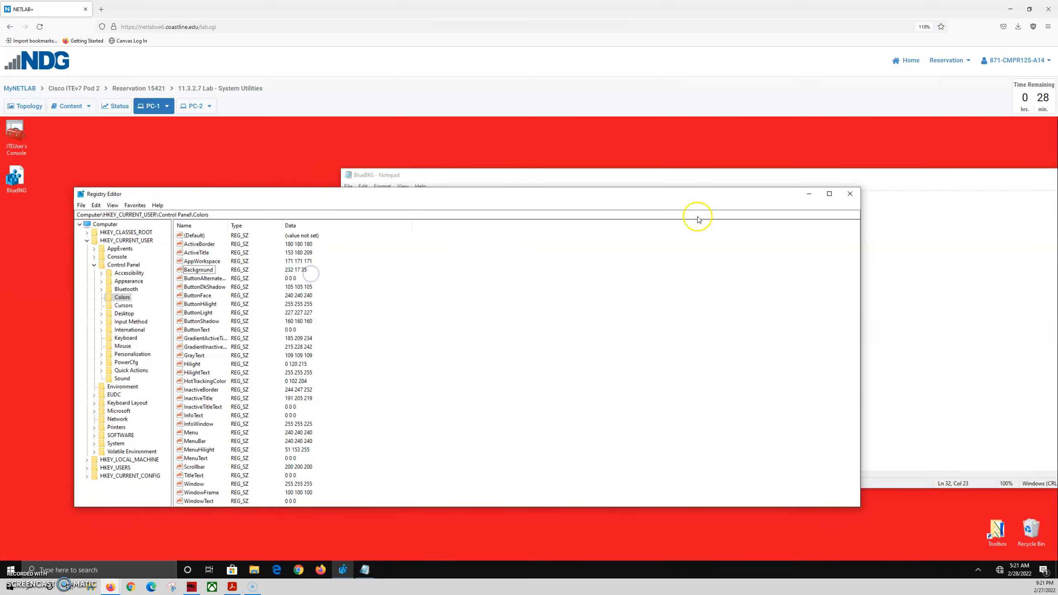
pyautogui.click(865, 189)
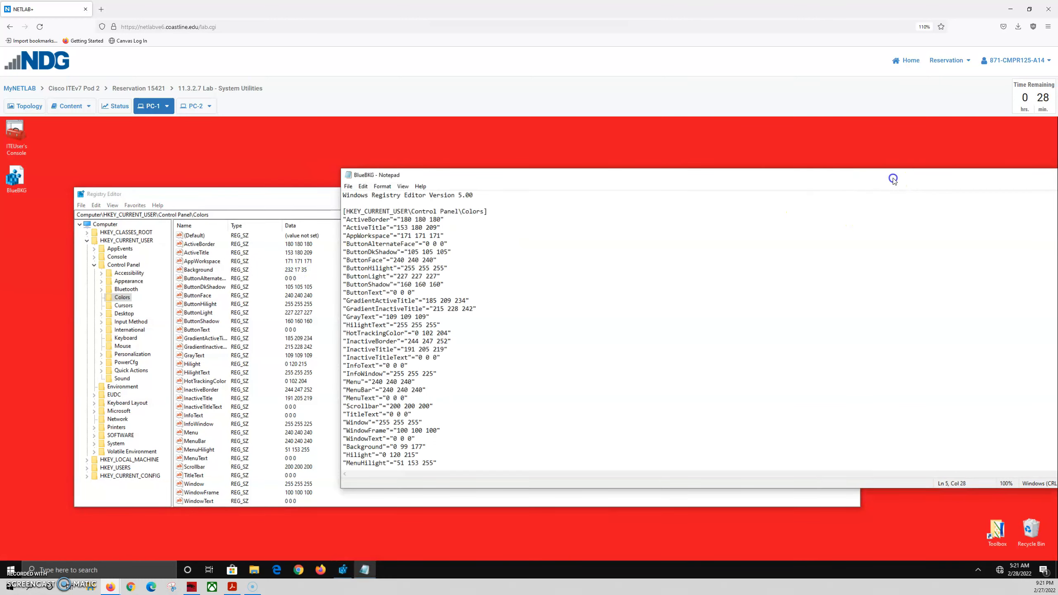
pyautogui.moveTo(893, 177); pyautogui.dragTo(581, 198)
pyautogui.click(802, 193)
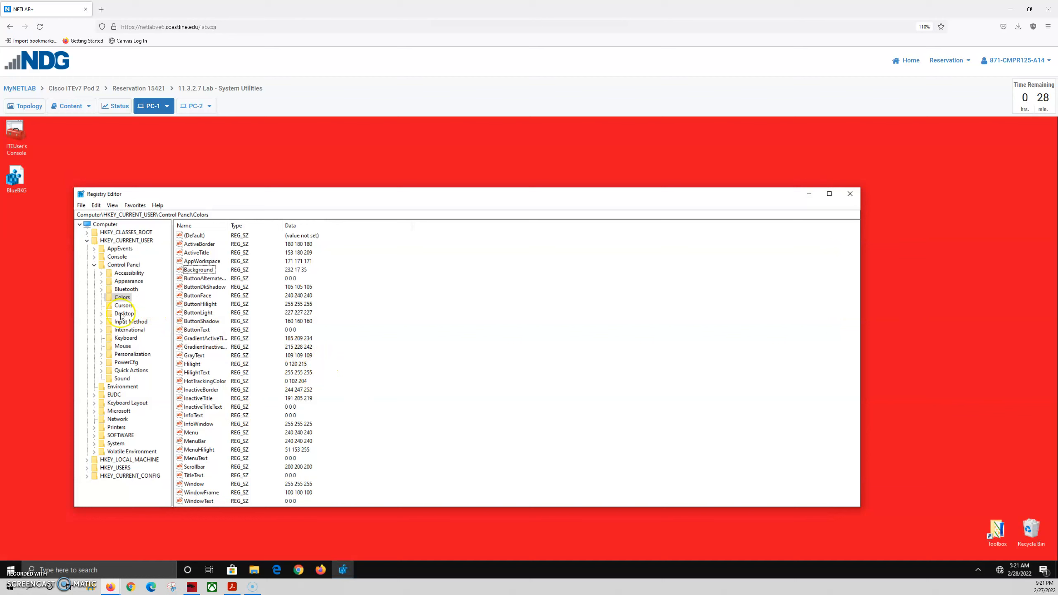
# - Import the BlueBKG file from the Desktop into the registry and dismiss the completion message
pyautogui.click(16, 179)
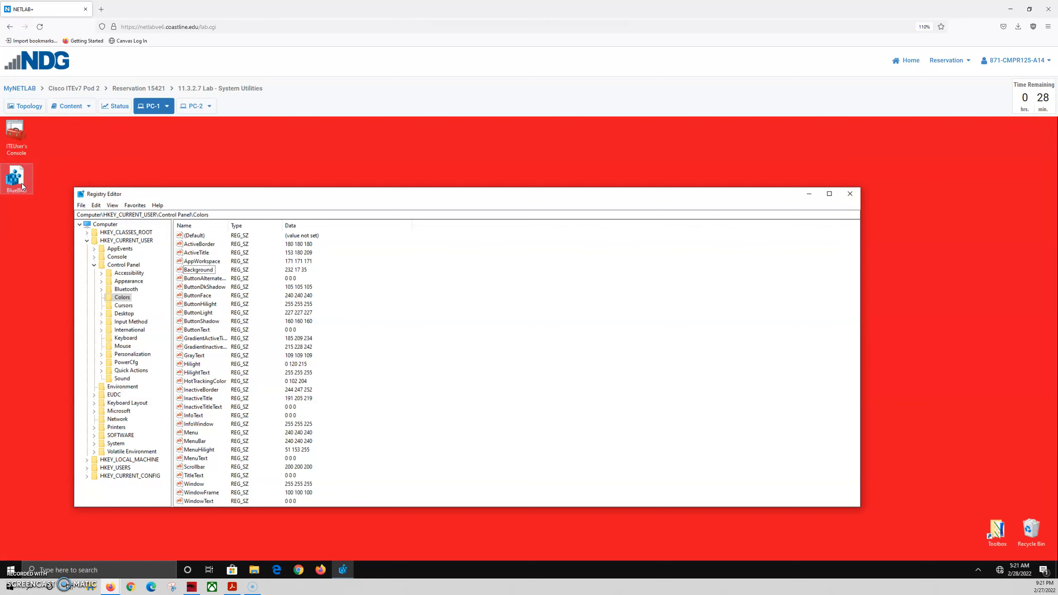
pyautogui.click(81, 205)
pyautogui.moveTo(96, 205)
pyautogui.click(87, 216)
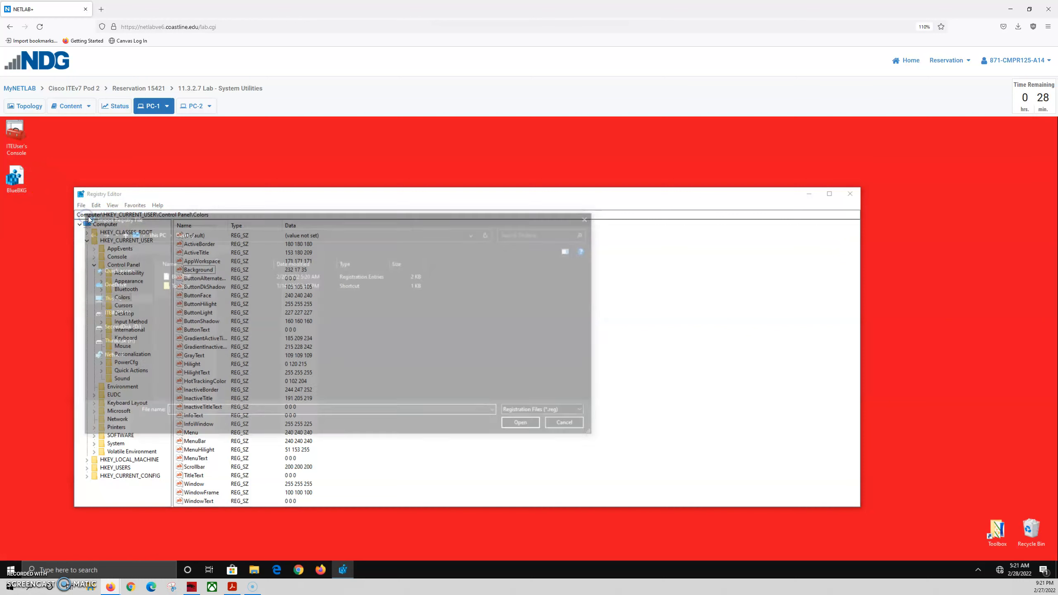
pyautogui.click(174, 275)
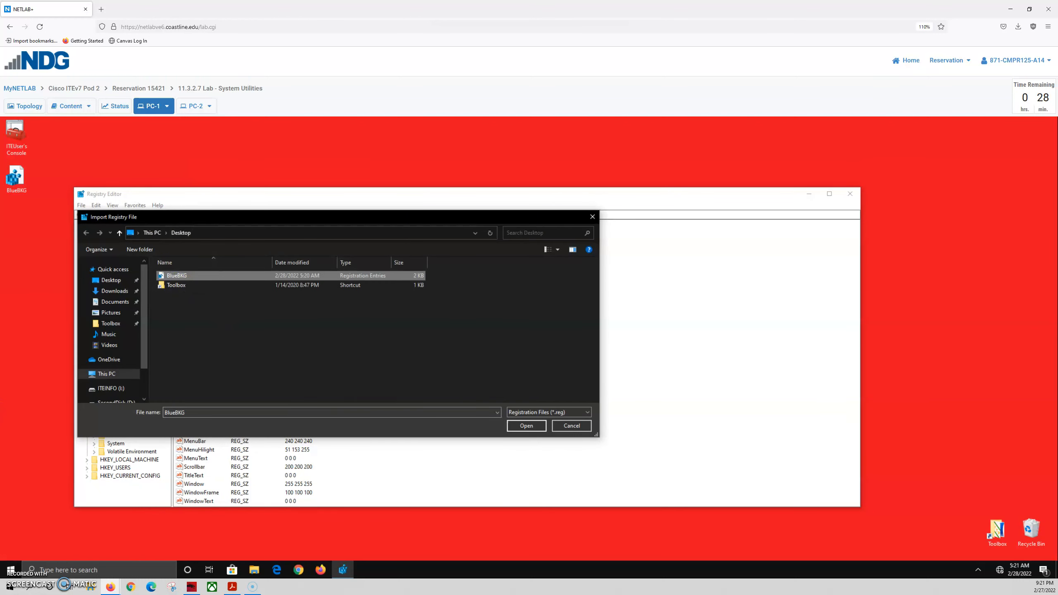
pyautogui.click(526, 426)
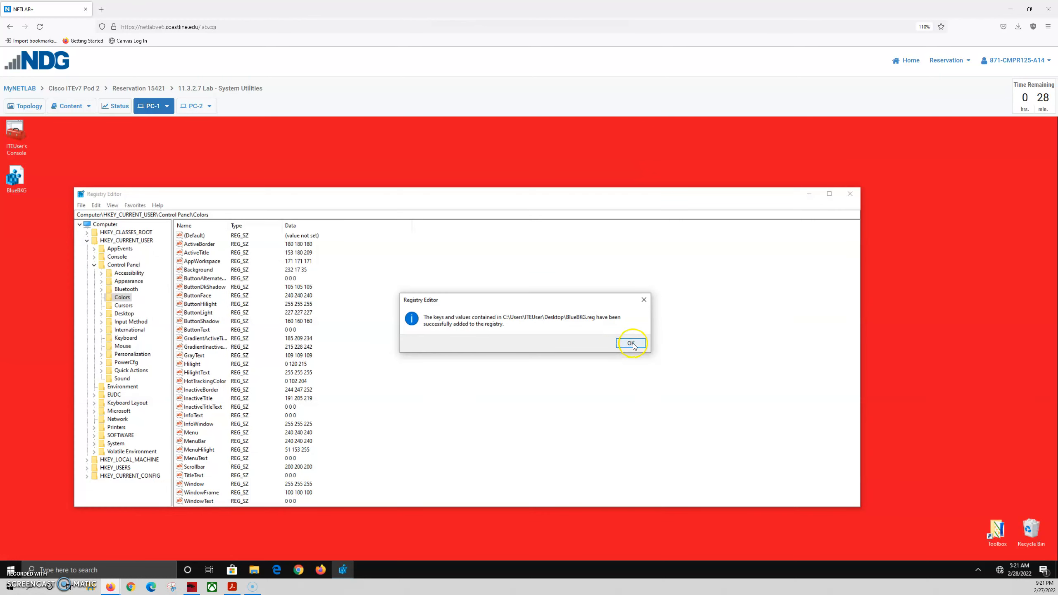
pyautogui.click(631, 344)
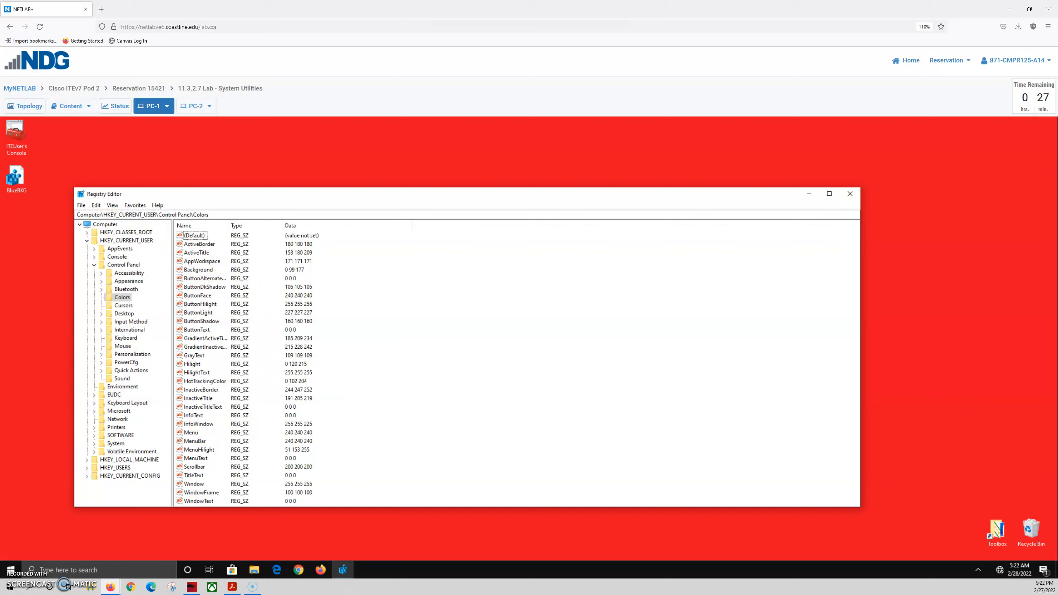
# - Check the Background value in the Colors key again and close Registry Editor
pyautogui.click(123, 296)
pyautogui.click(203, 270)
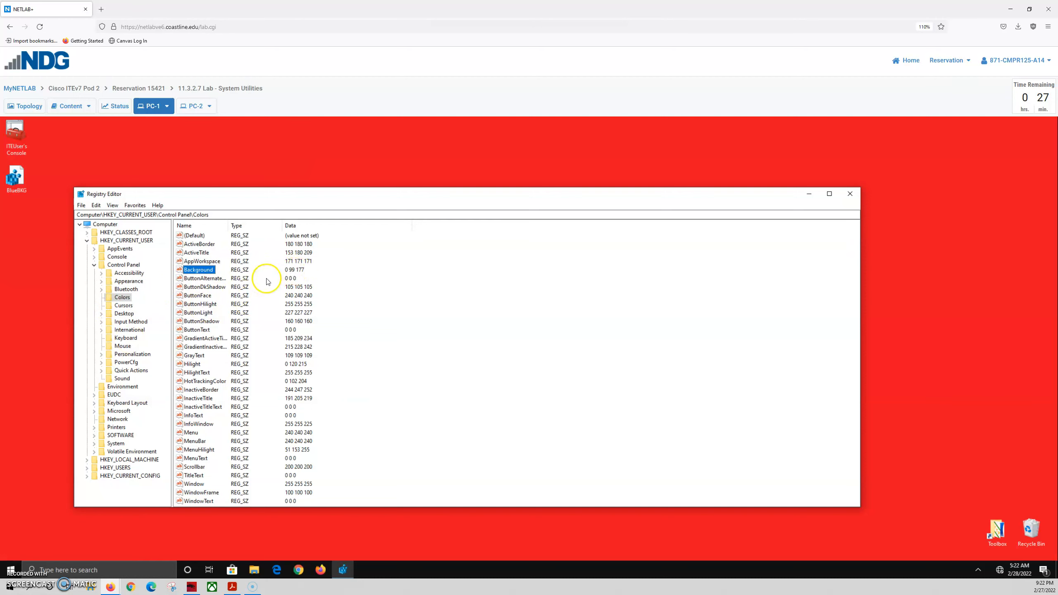
pyautogui.click(378, 152)
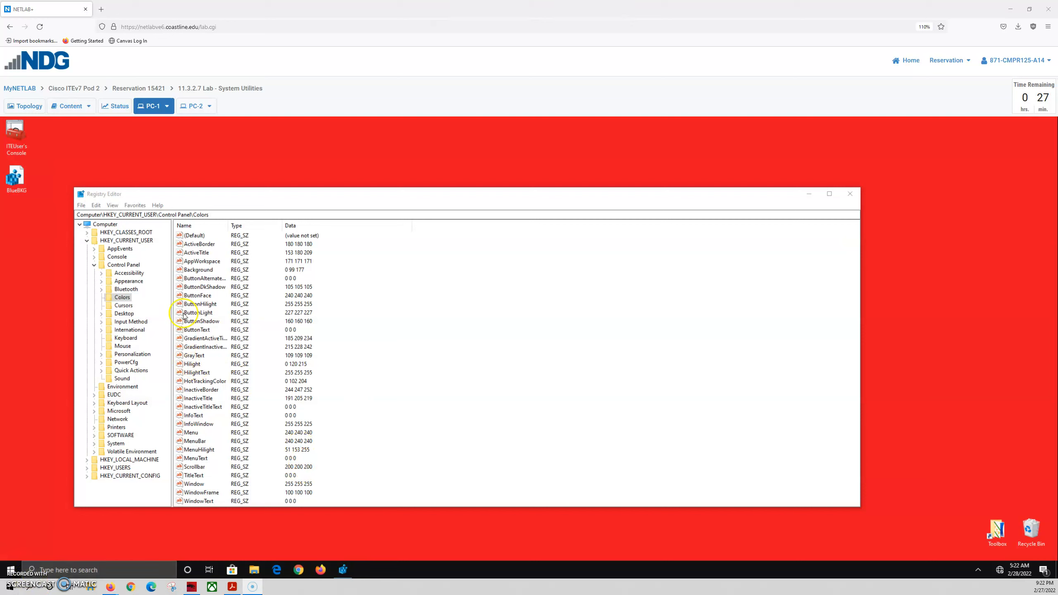
pyautogui.click(285, 270)
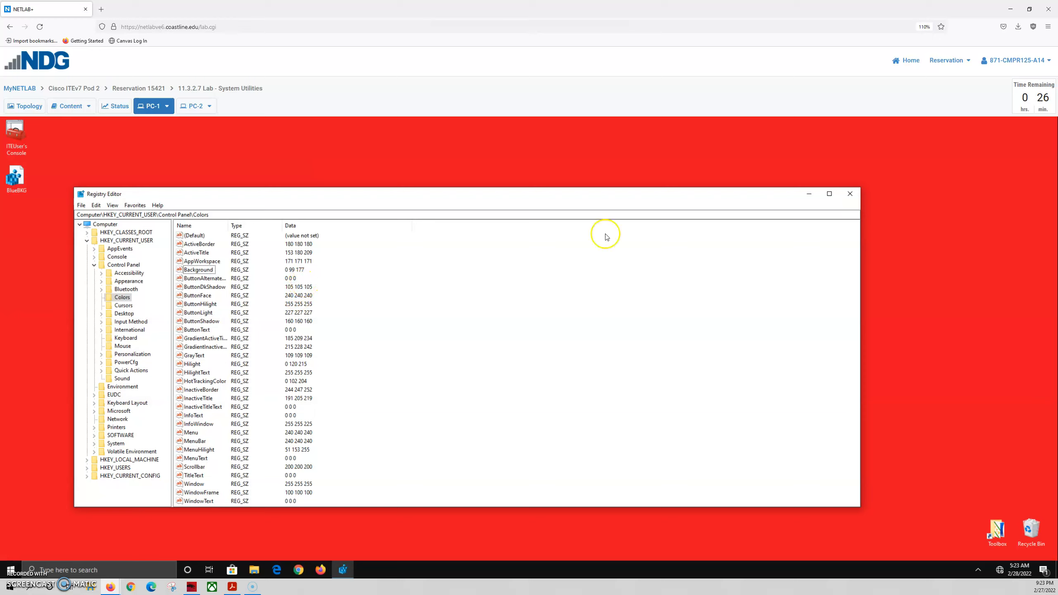
pyautogui.click(850, 194)
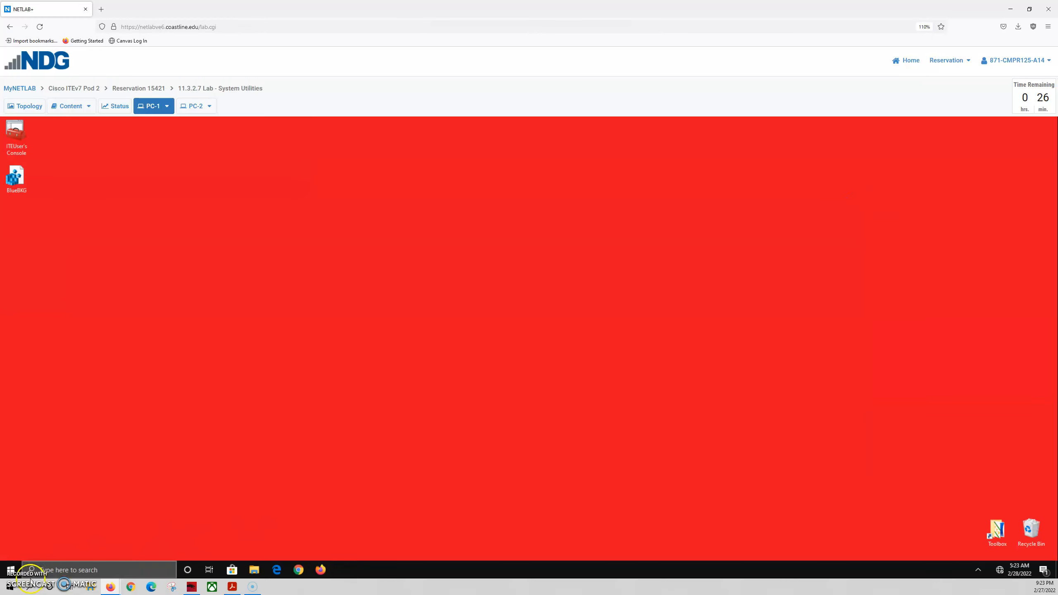
# - Restart the PC-1 virtual machine so the imported registry colors take effect
pyautogui.click(10, 569)
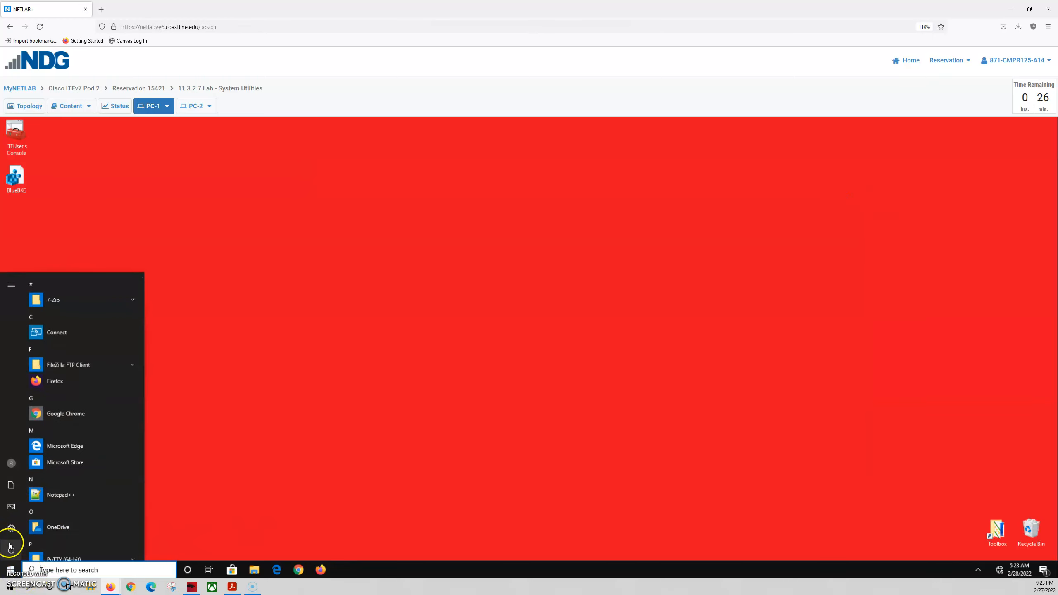
pyautogui.click(10, 548)
pyautogui.click(28, 528)
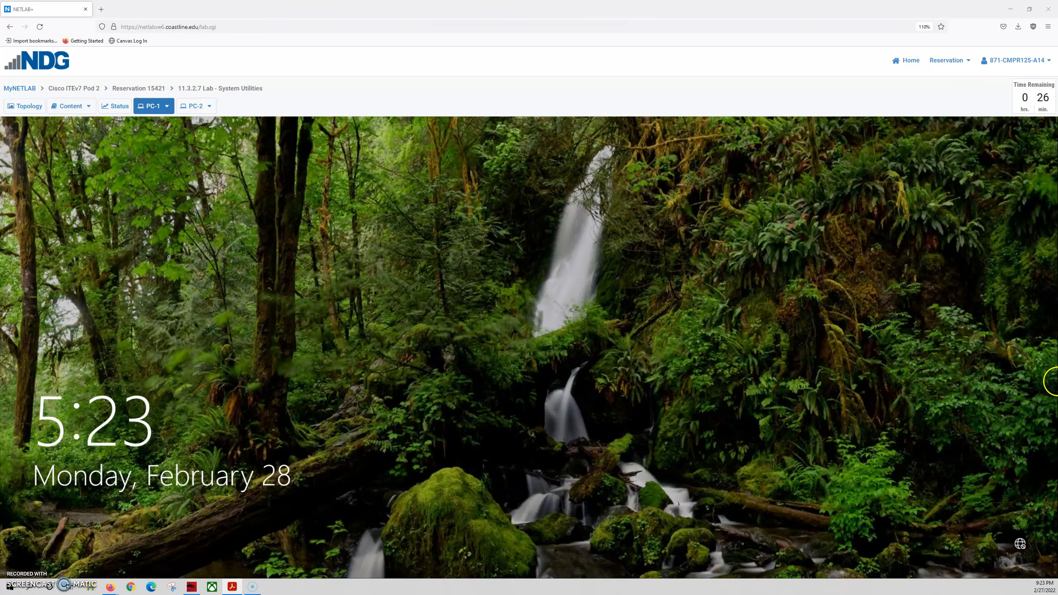
# - Dismiss the lock screen and sign in to the ITEUser account with the account password
pyautogui.click(855, 452)
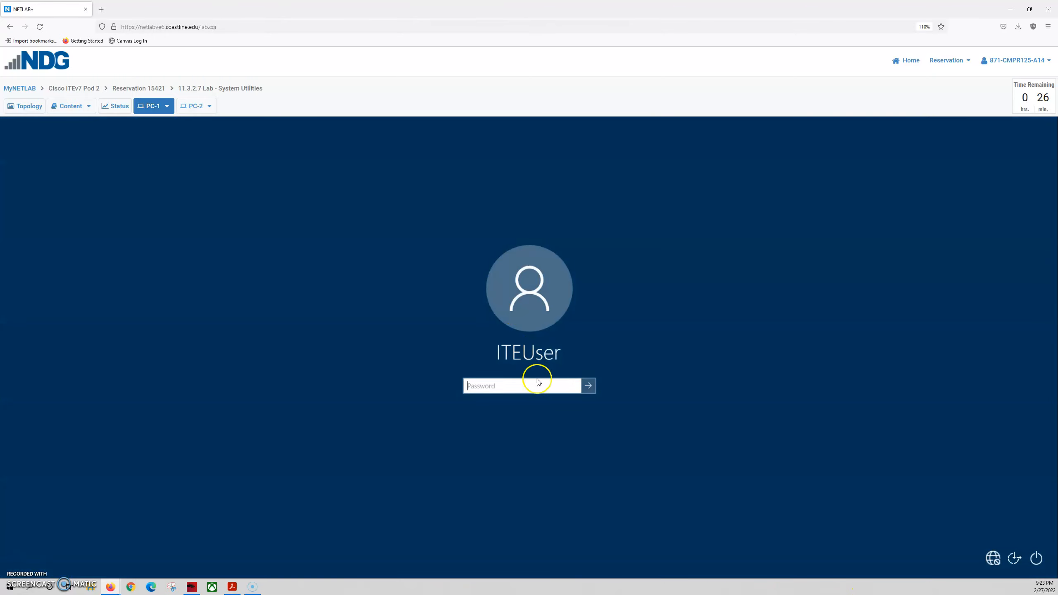
pyautogui.press('capslock')
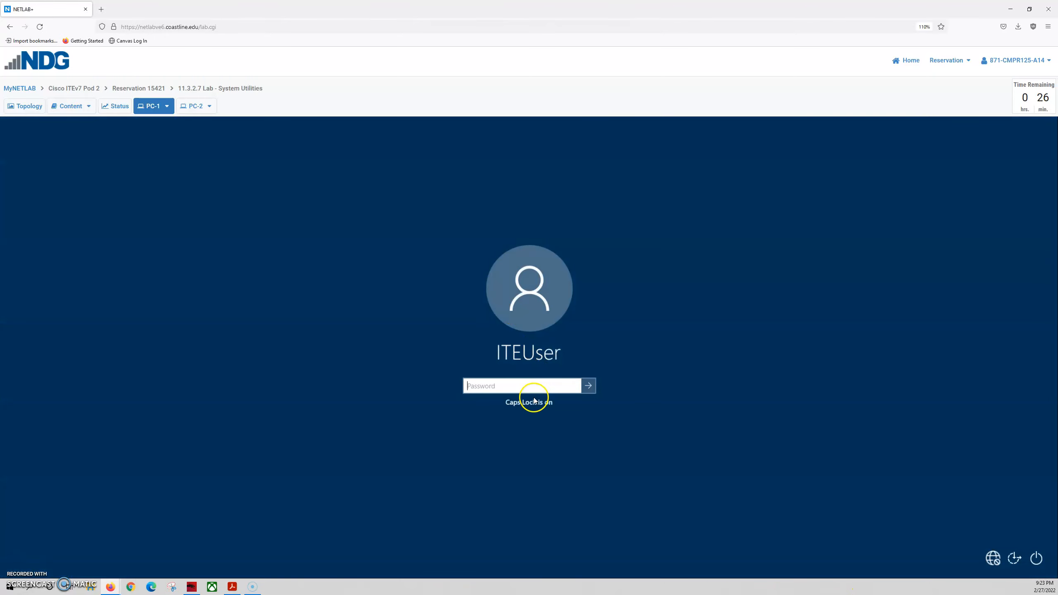
pyautogui.write('••••••••')
pyautogui.press('Return')
pyautogui.press('Return')
pyautogui.write('•••')
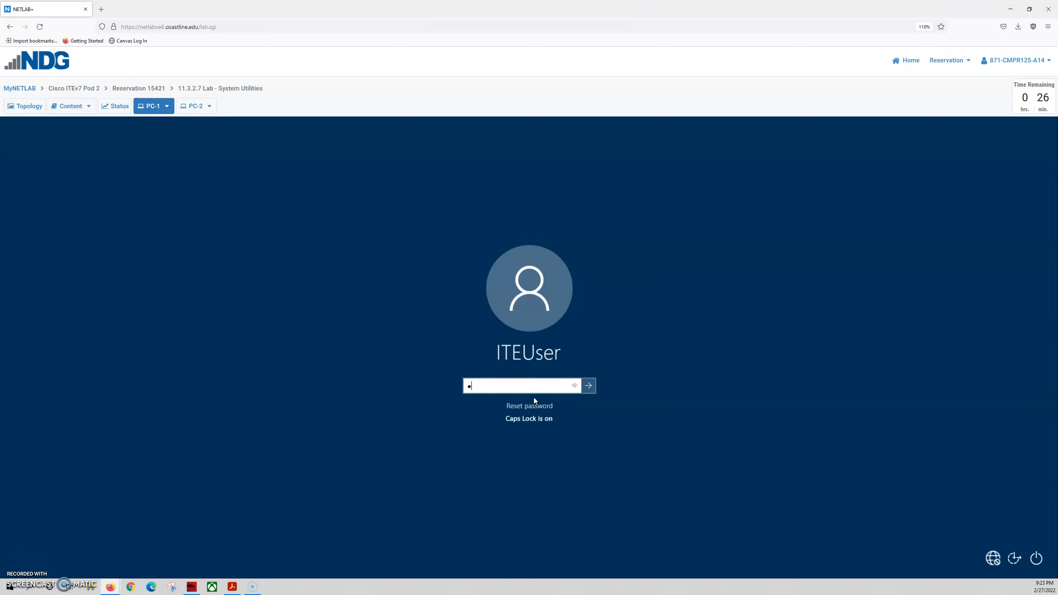
pyautogui.write('••••••••')
pyautogui.press('Return')
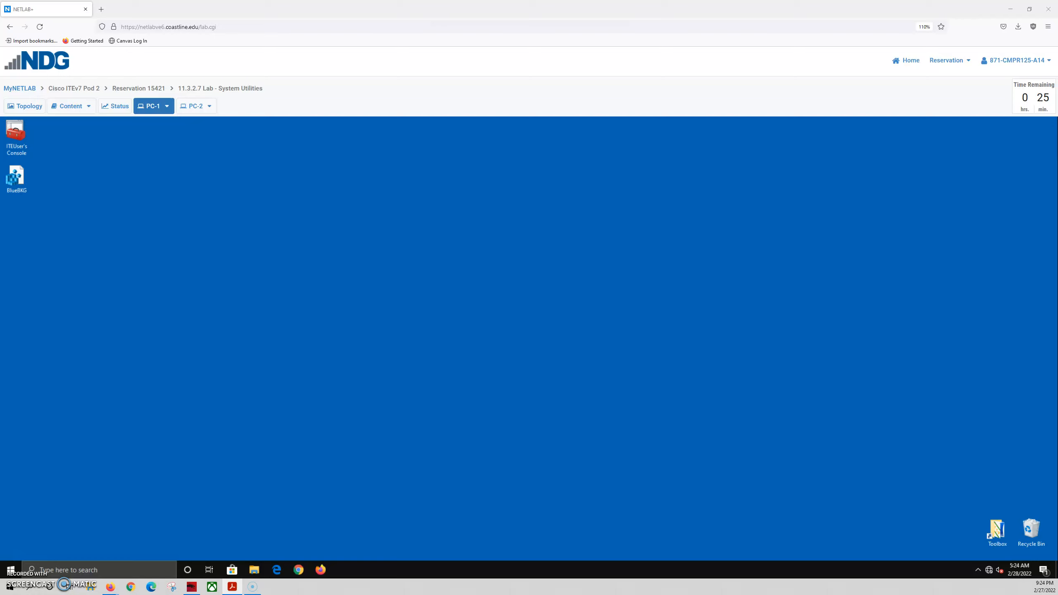
# - Open the BlueBKG file from the Desktop in Notepad, review its Background entry, and close it
pyautogui.click(17, 178)
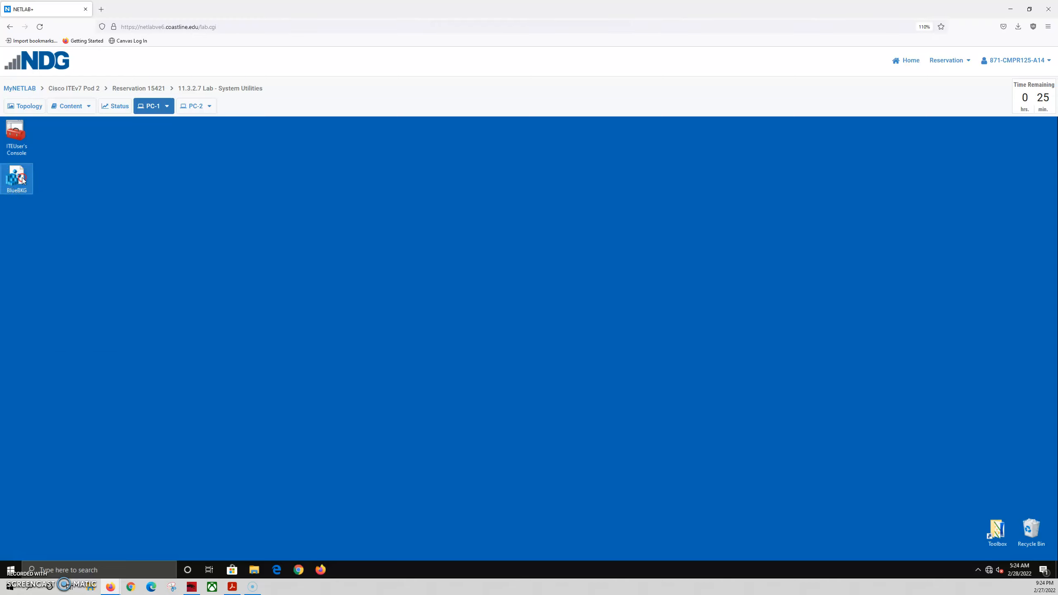
pyautogui.rightClick(23, 179)
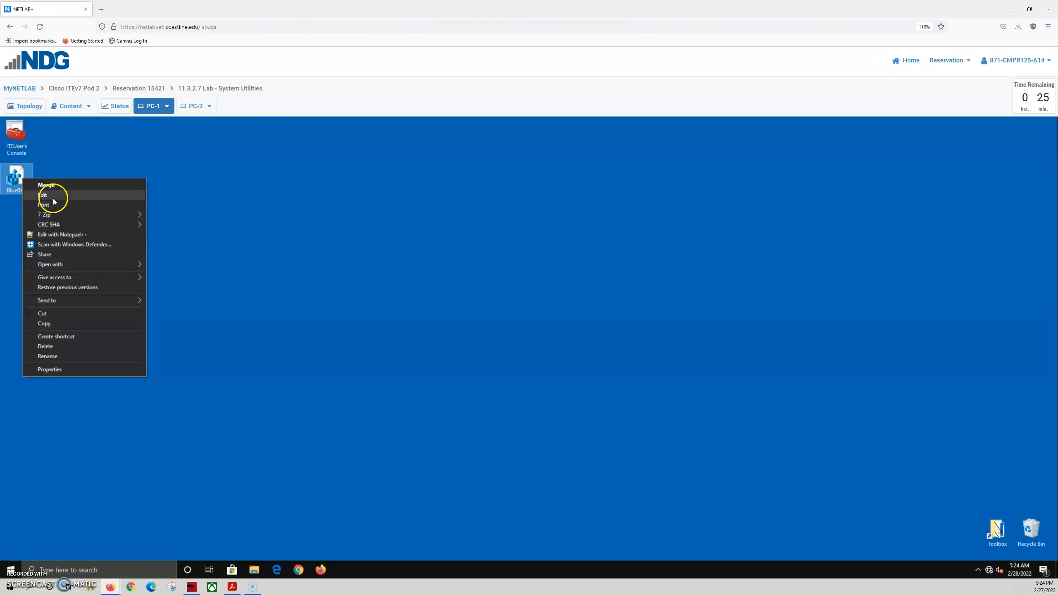
pyautogui.click(54, 195)
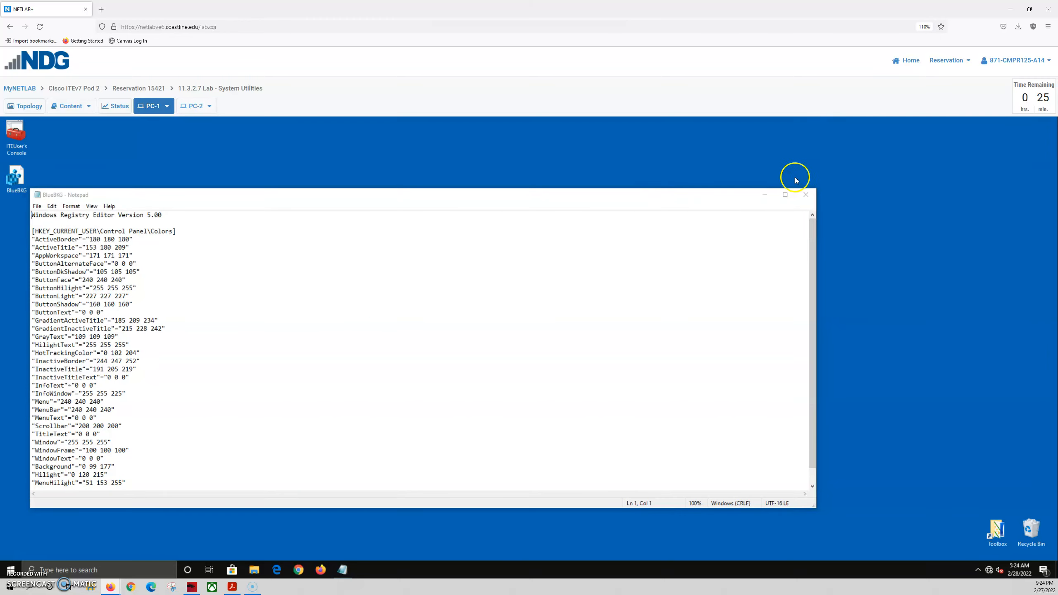
pyautogui.click(806, 194)
# - Open Registry Editor with permission to make changes, check the Background value in the Colors key, and close the editor
pyautogui.click(94, 570)
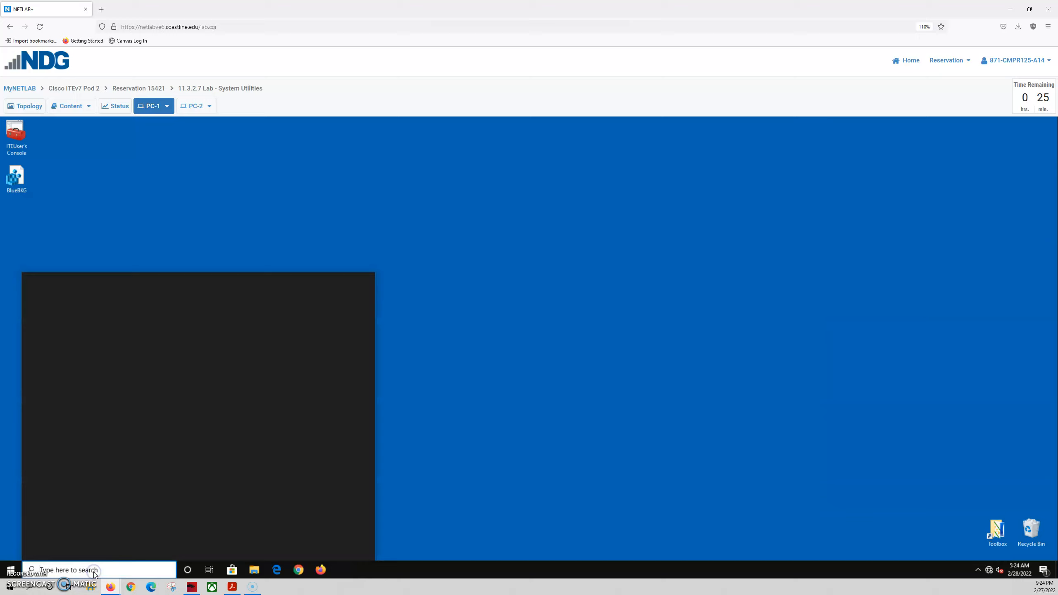
pyautogui.write('red')
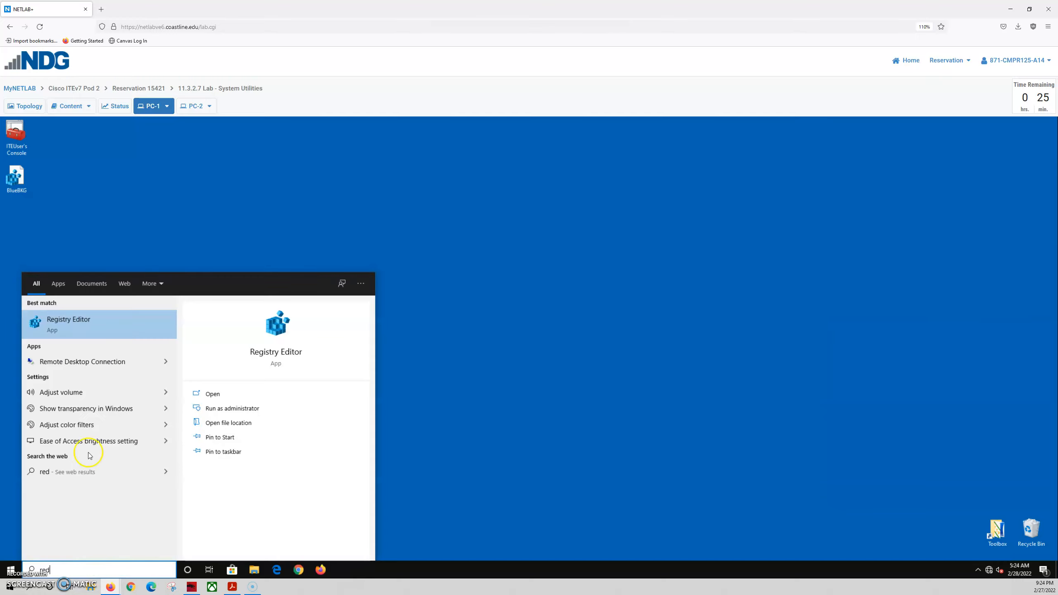
pyautogui.click(91, 330)
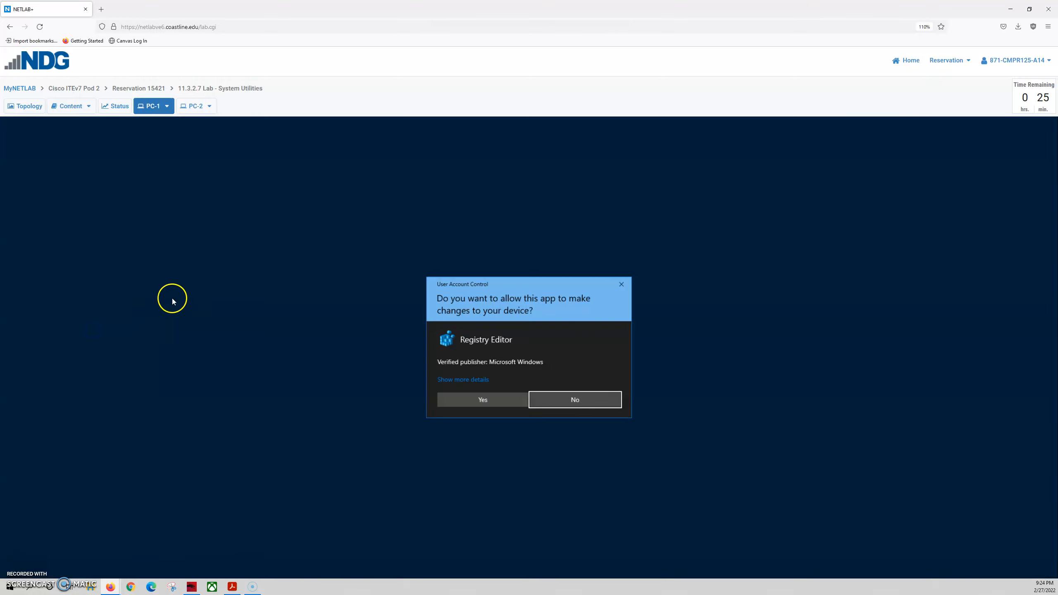
pyautogui.click(459, 398)
pyautogui.click(200, 269)
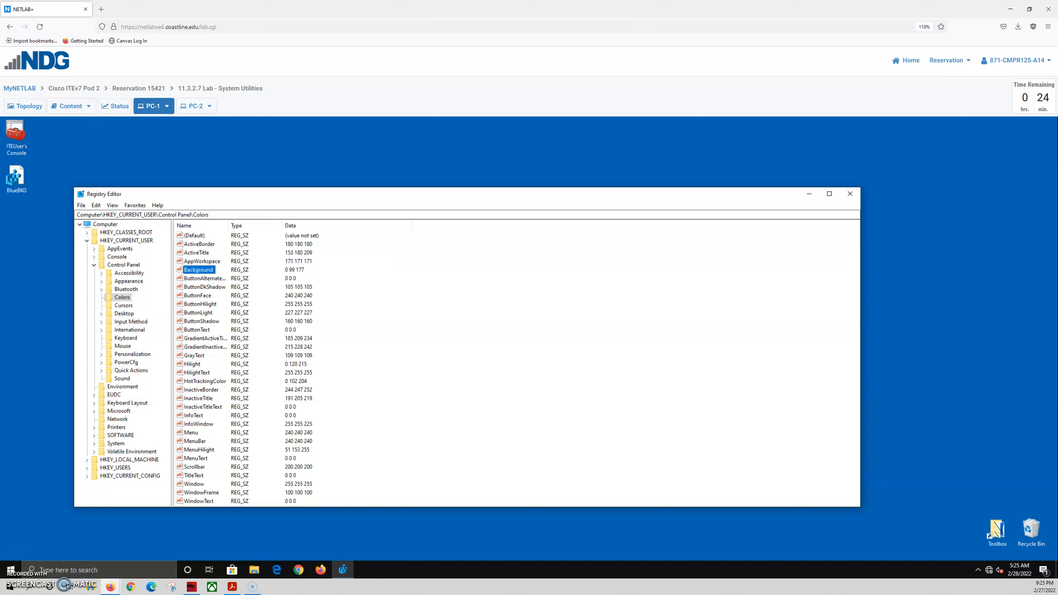
pyautogui.click(850, 195)
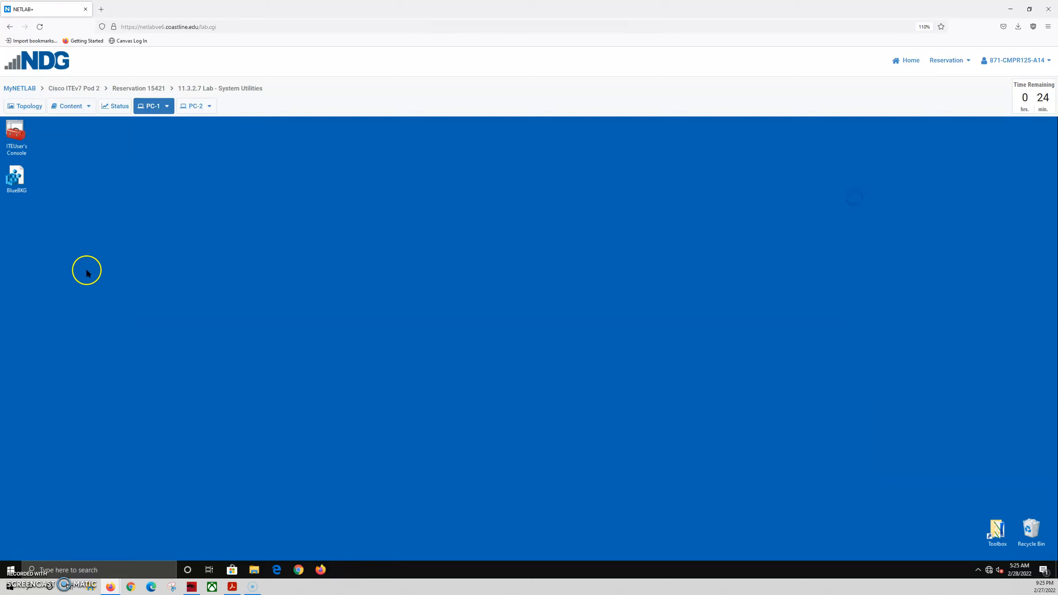
# - Delete the ITEUser's Console and BlueBKG files from the Desktop
pyautogui.rightClick(15, 146)
pyautogui.click(47, 263)
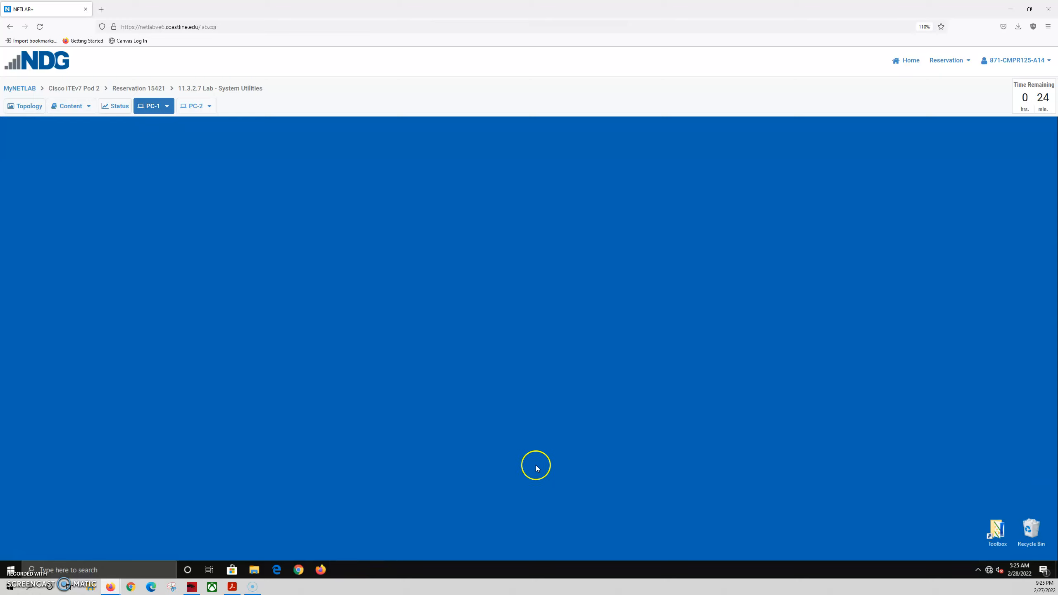